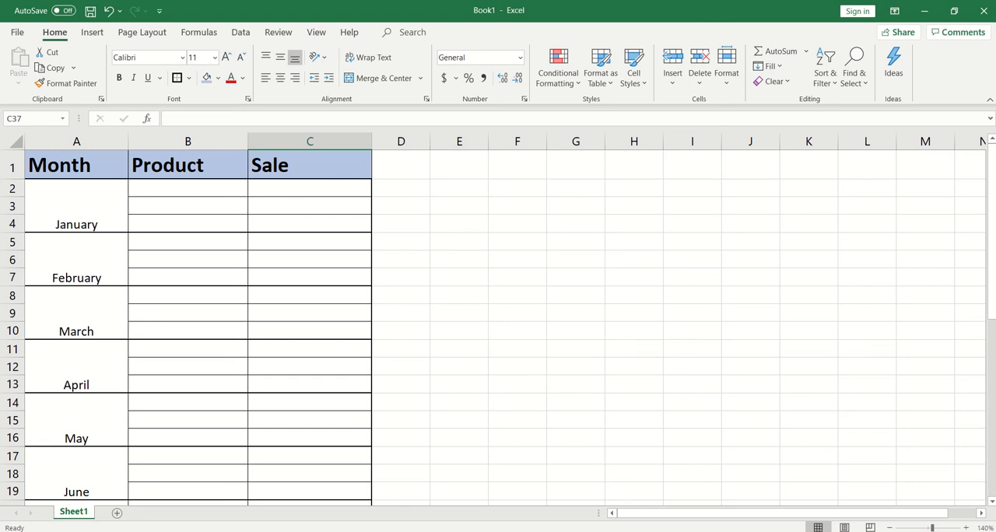
Set the sales table sheet to portrait orientation and A4 paper size.
mouse_move(992, 173)
mouse_down()
mouse_move(993, 367)
mouse_move(990, 179)
mouse_up()
drag(993, 197, 993, 359)
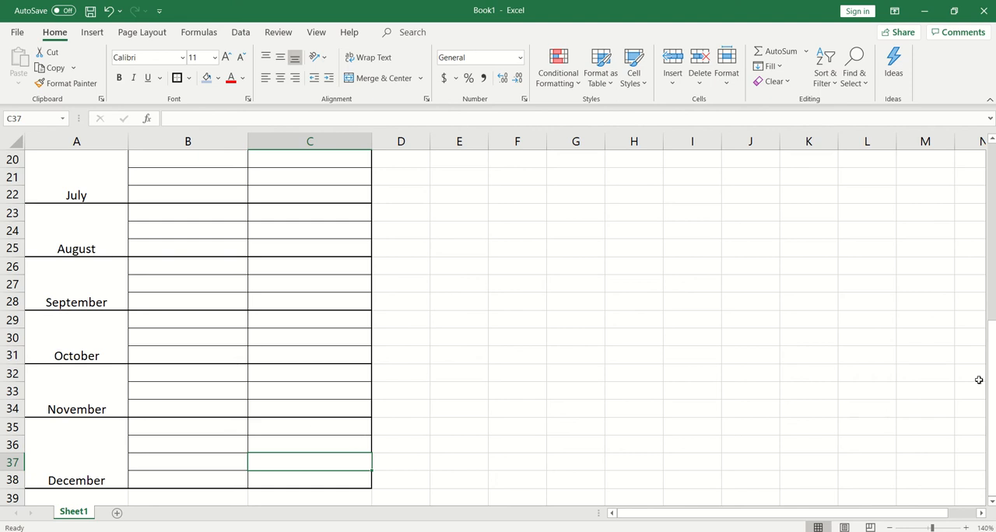
drag(993, 361, 992, 351)
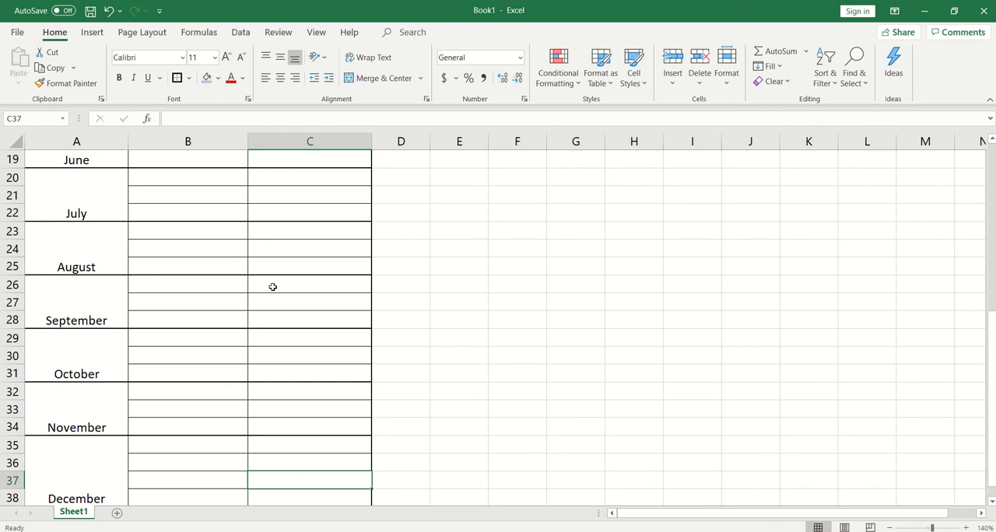
scroll(272, 287, up, 6)
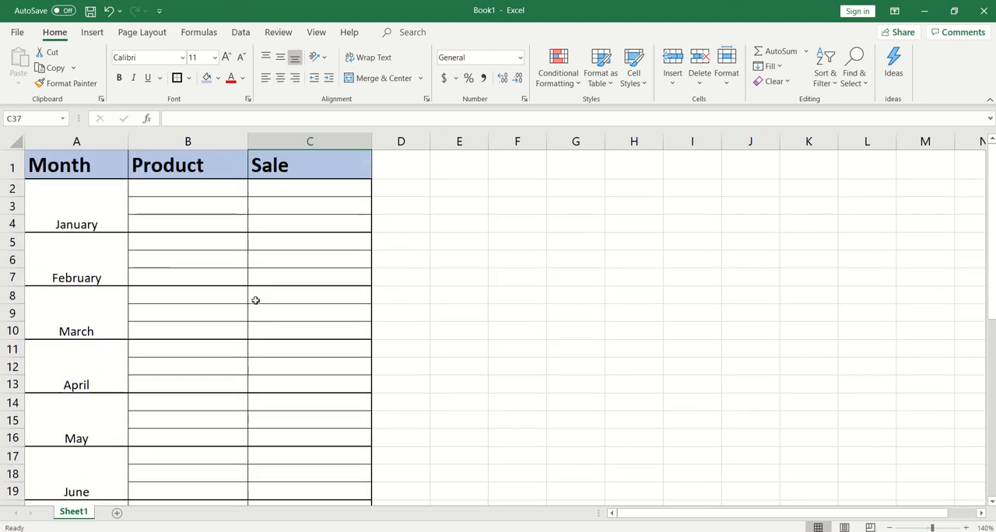
click(144, 36)
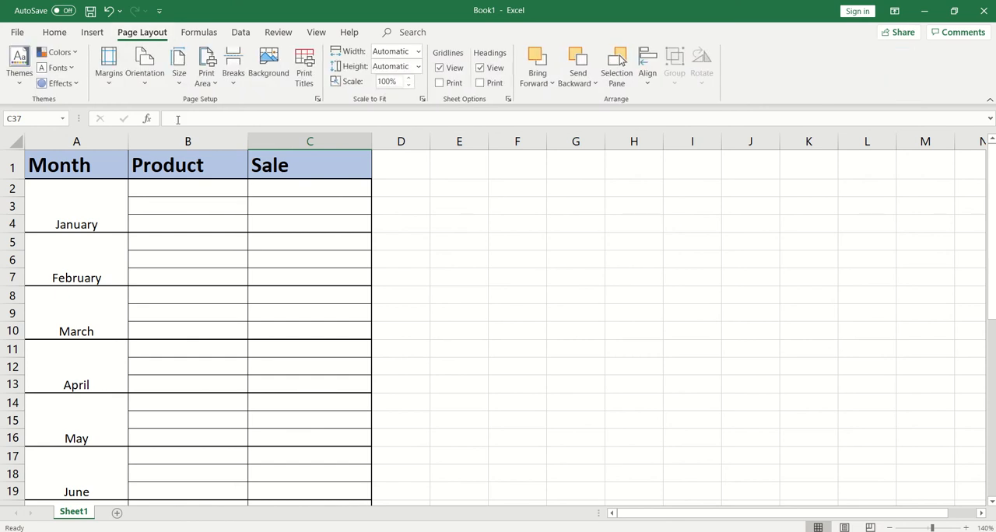
click(143, 86)
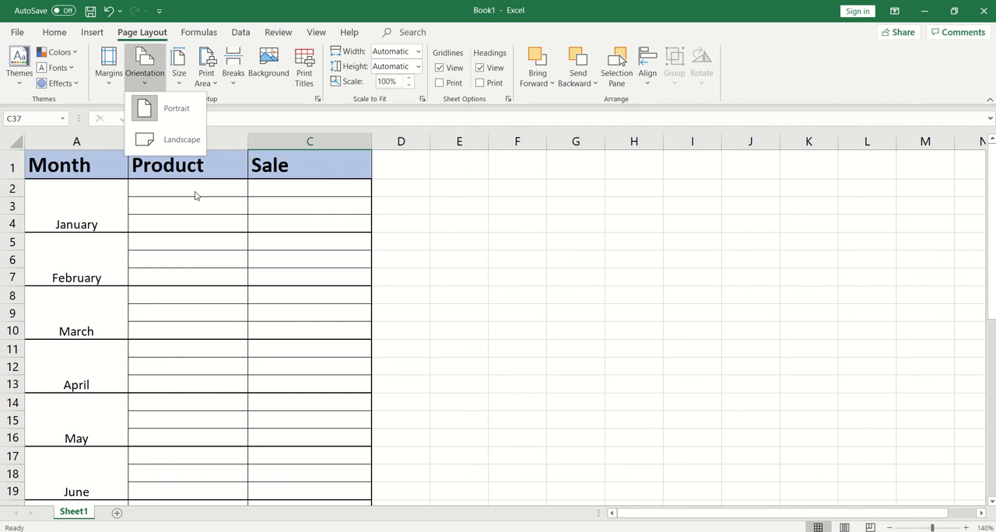
click(181, 108)
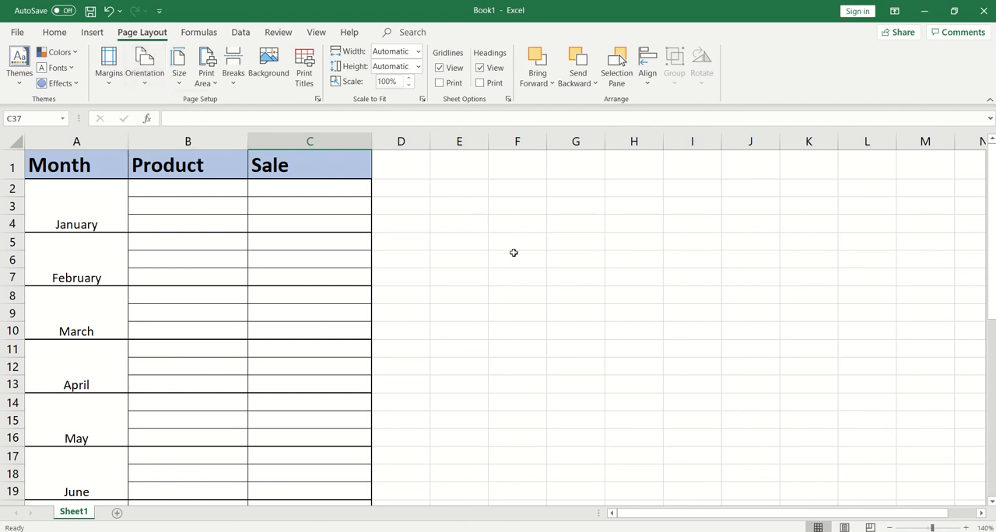
click(178, 78)
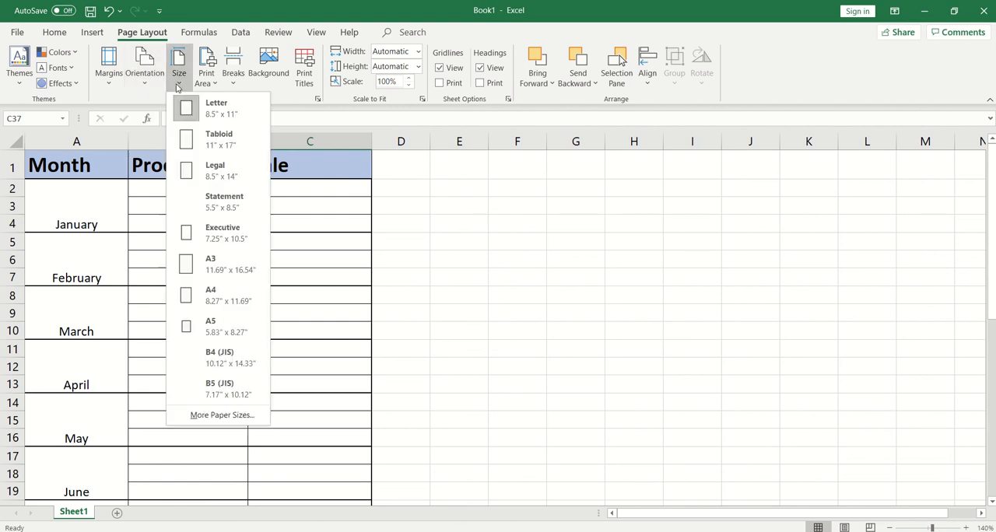
click(207, 305)
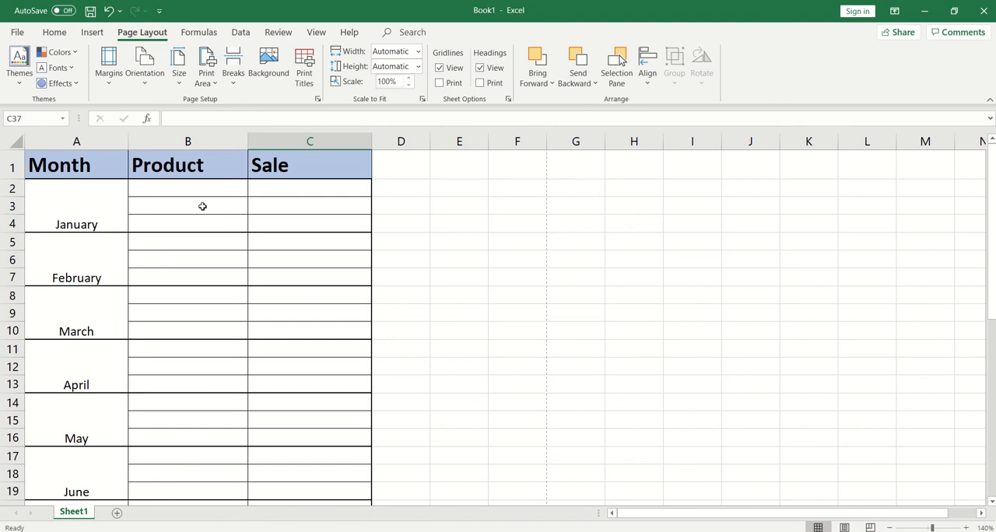
Set the print area to the single selected cell C37 and accept the single-cell choice.
click(202, 85)
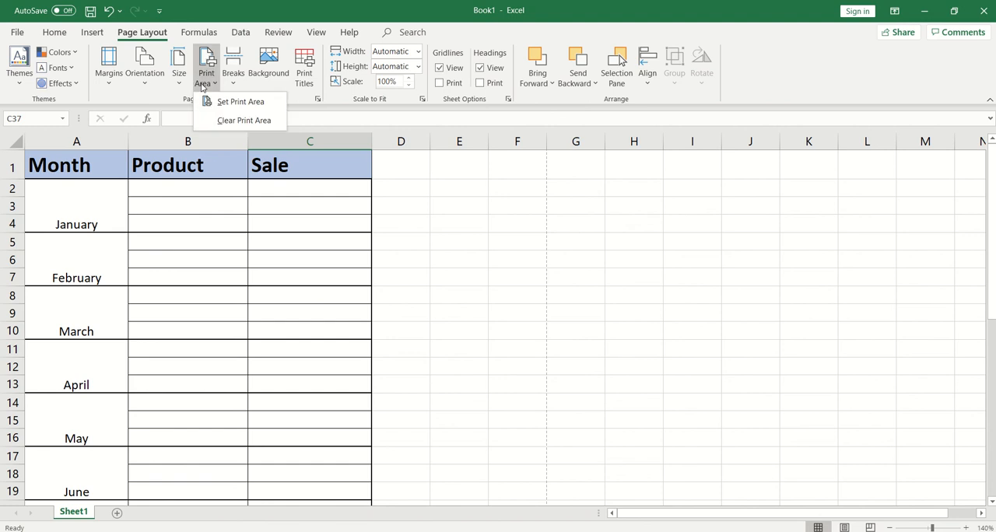
click(227, 103)
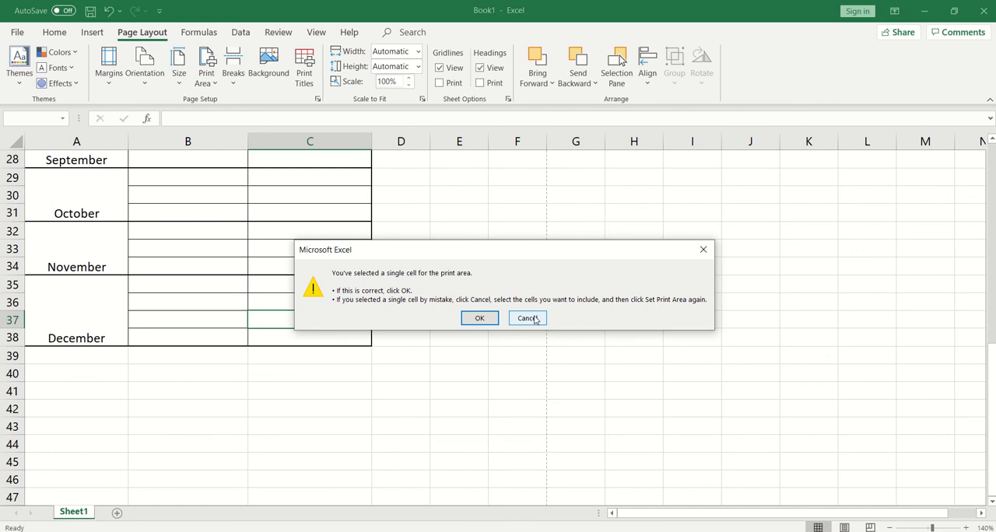
click(480, 318)
scroll(258, 371, up, 9)
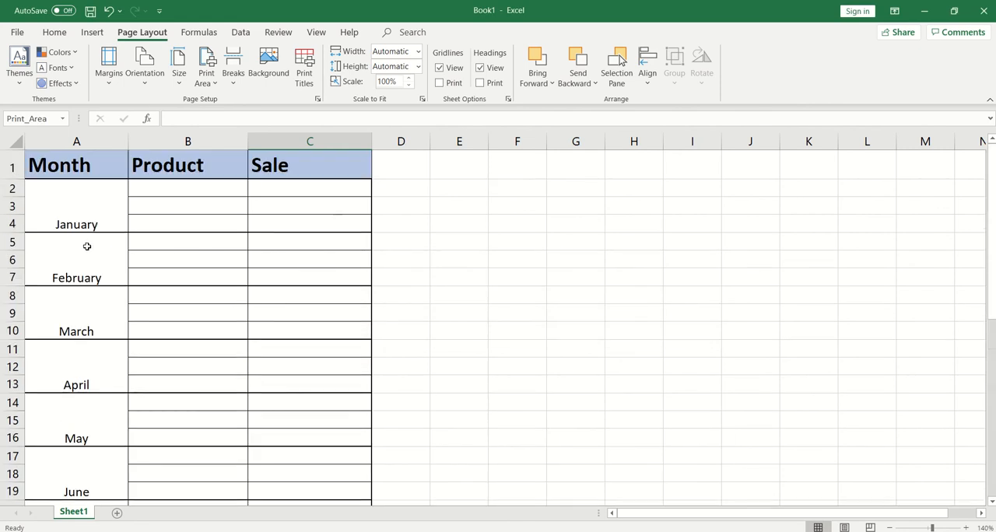
Set the print area to the table range A1:C16, from the header row through May.
drag(51, 161, 307, 423)
click(205, 82)
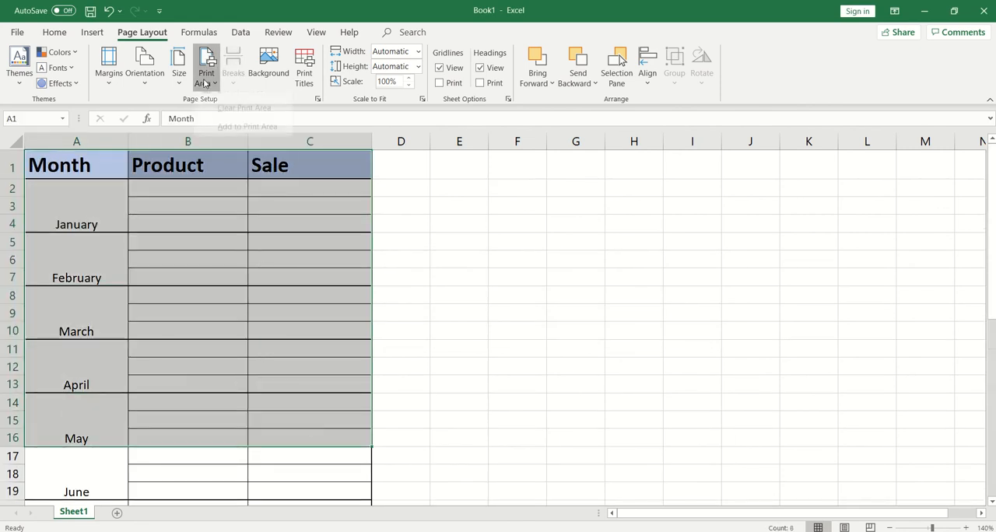
click(212, 99)
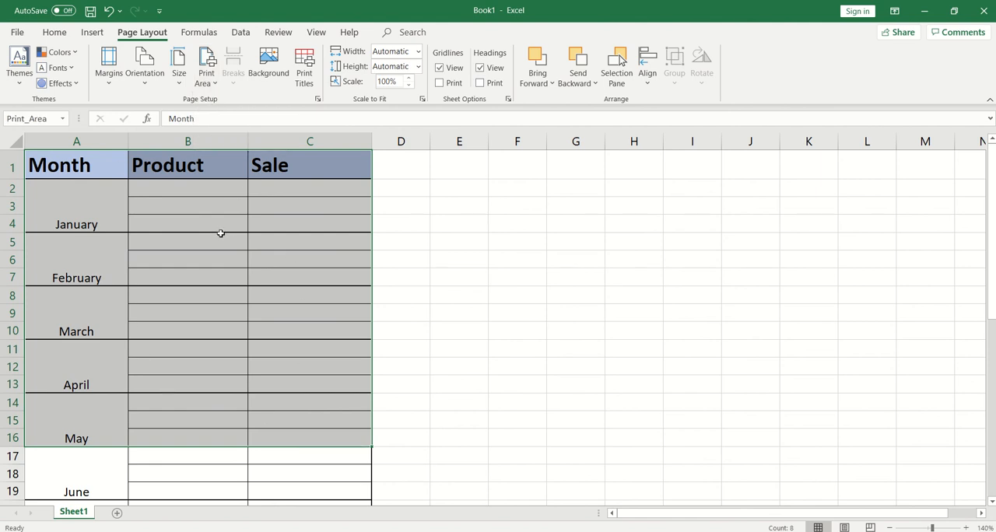
Undo the last print area change, clear the sheet's print area and deselect the table range.
key(ctrl+z)
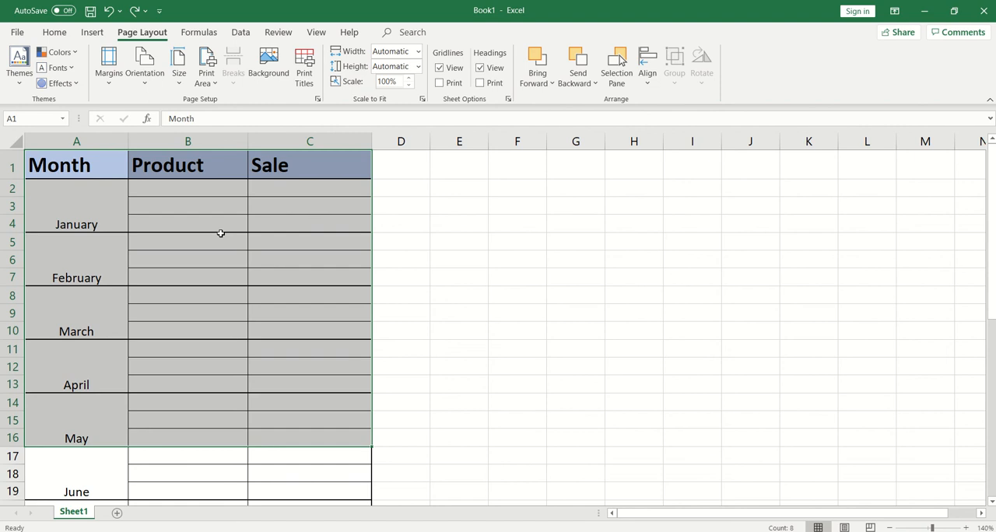
click(207, 81)
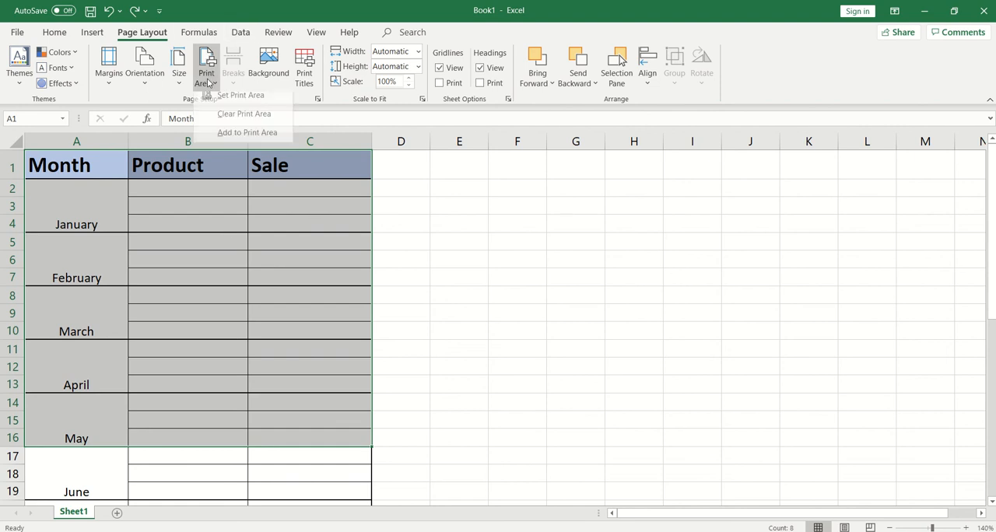
click(231, 121)
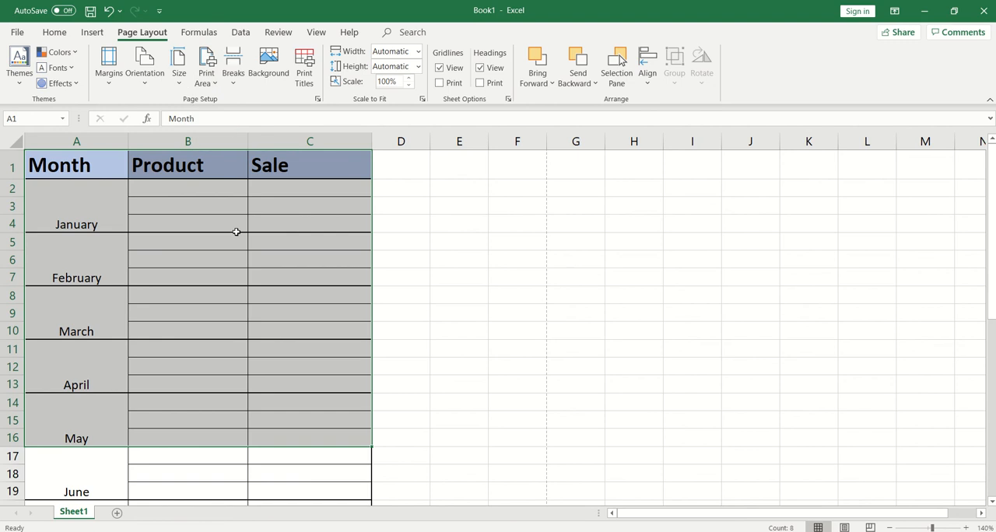
click(384, 252)
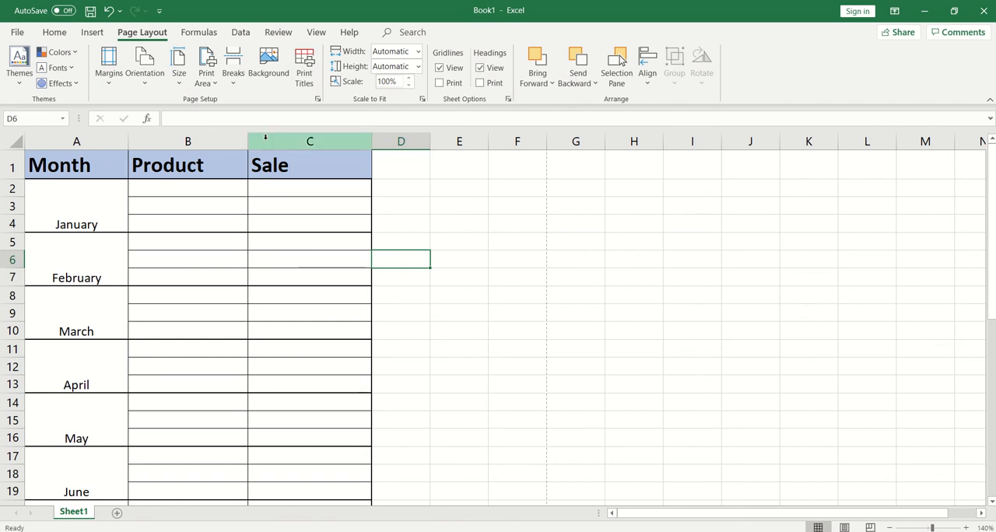
Set header row 1 ($1:$1) as the print title row repeated at the top of every printed page.
click(302, 88)
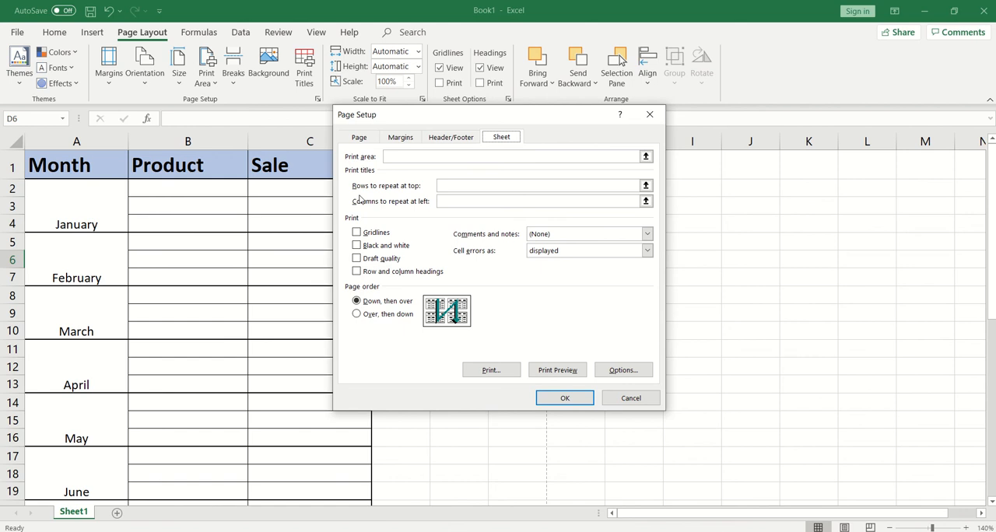
click(646, 186)
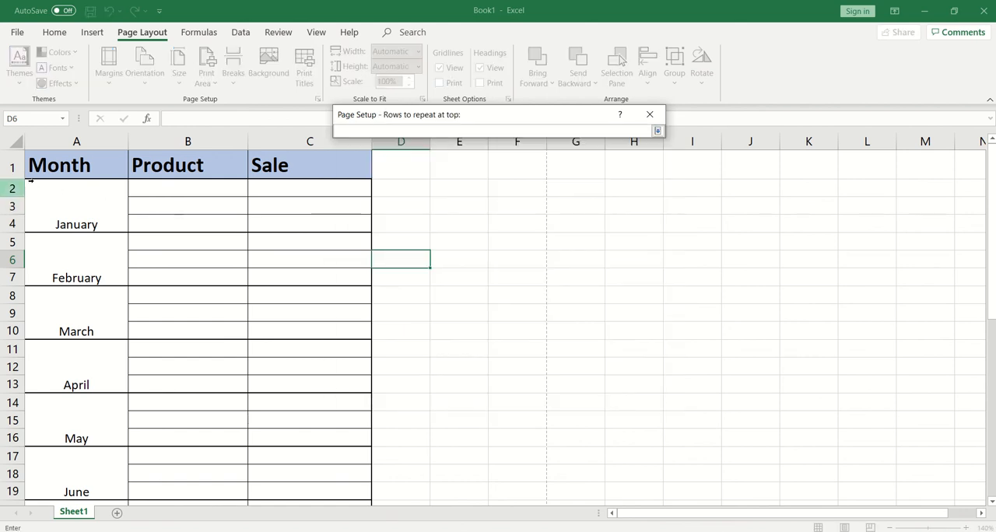
click(3, 166)
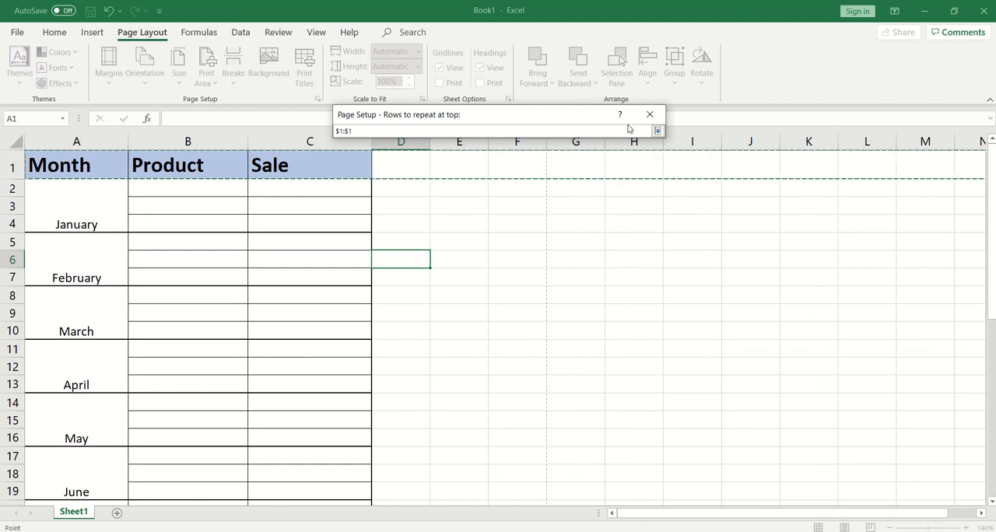
click(650, 114)
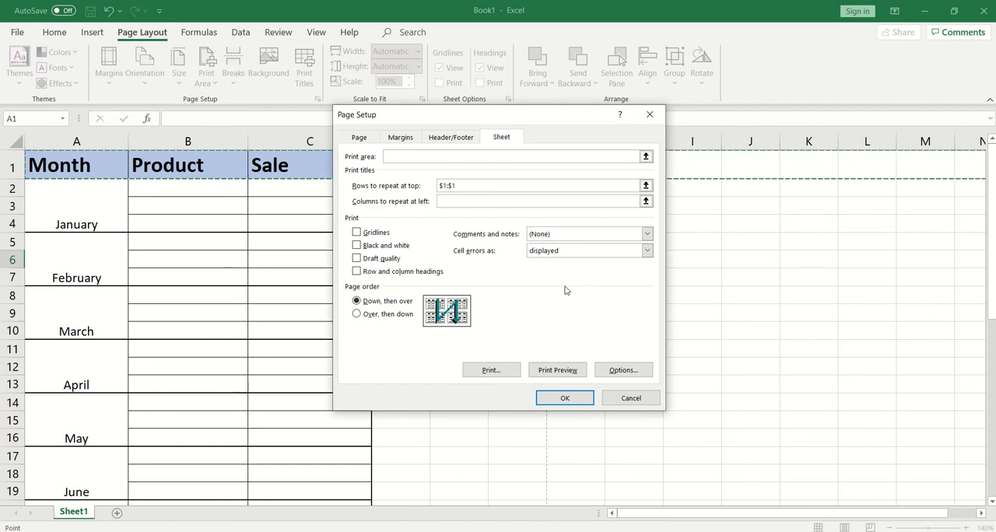
click(565, 397)
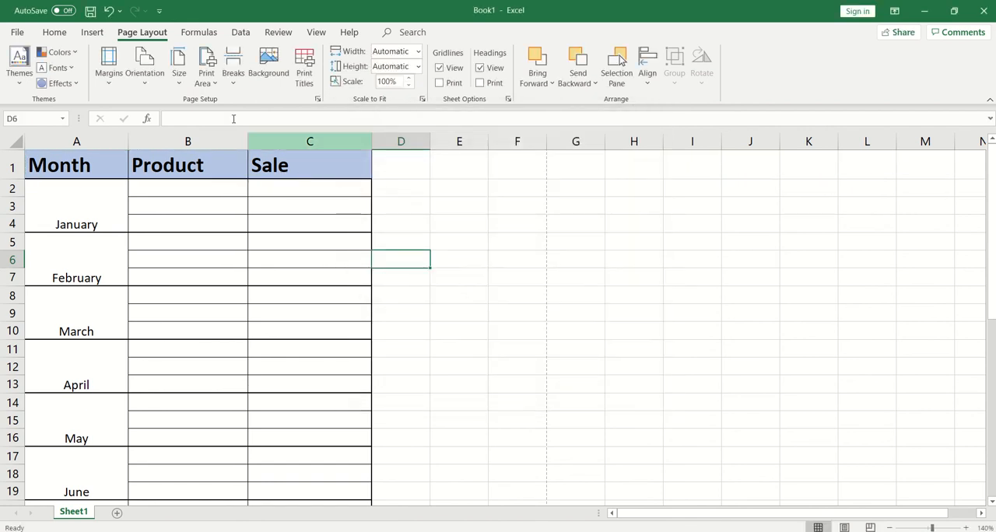
Open the print settings with the preview and set the number of copies to 3.
click(19, 34)
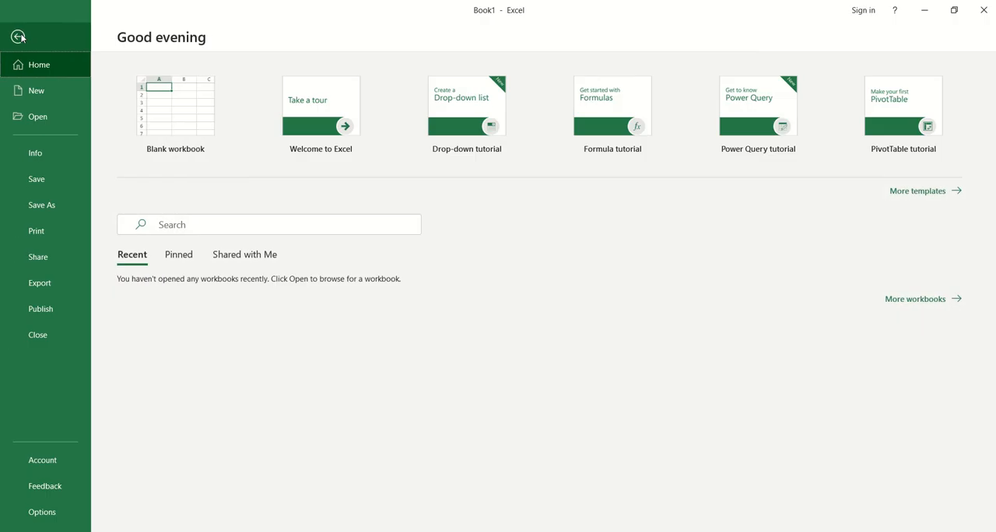
click(47, 231)
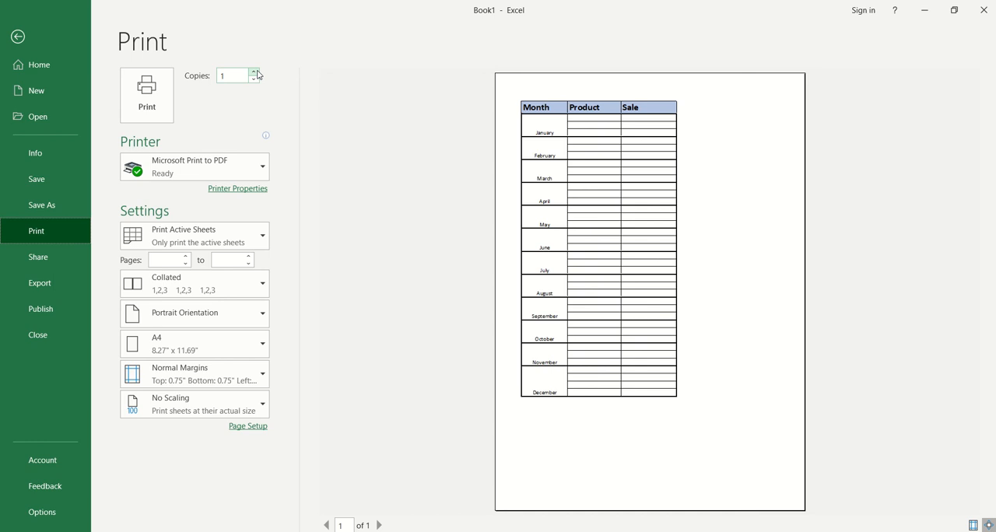
click(258, 71)
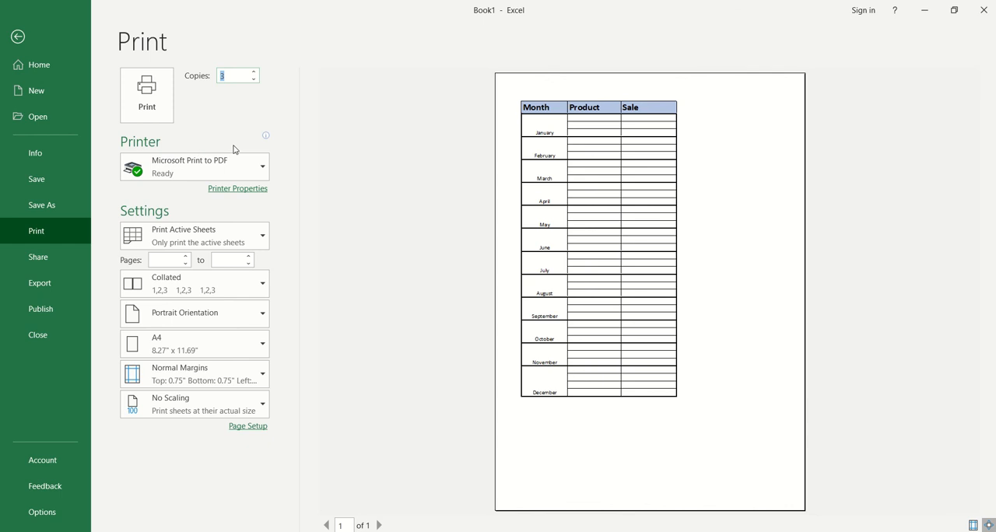
Restrict printing to the current selection and set the page range from 1 to 3.
click(257, 245)
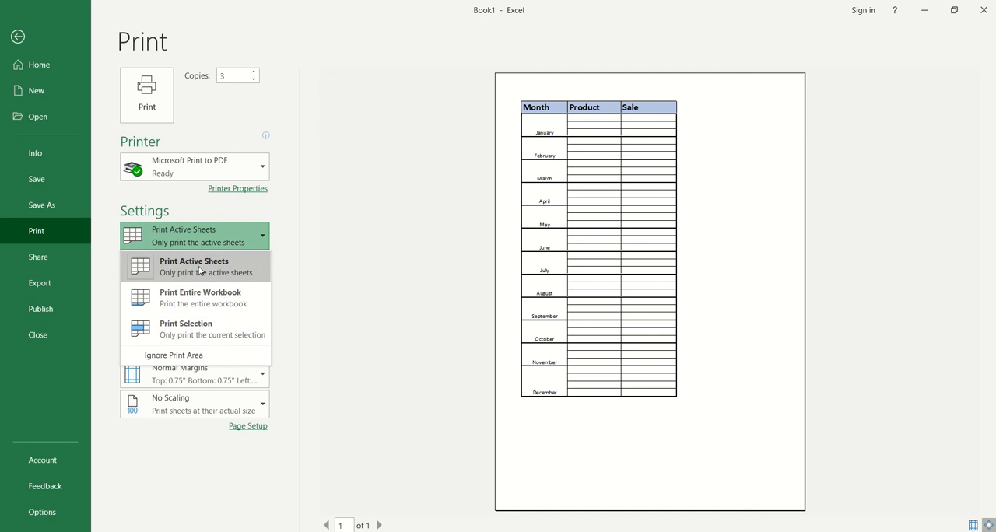
click(173, 339)
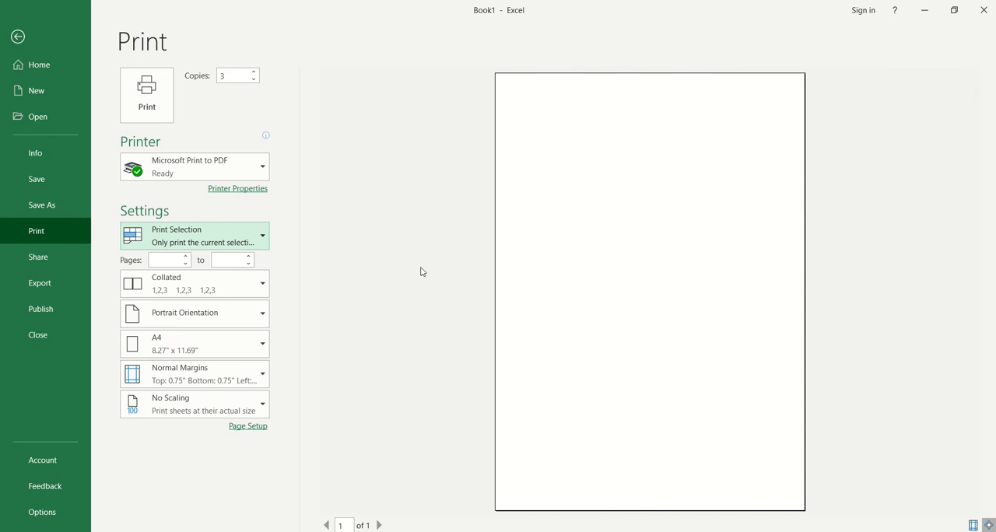
click(178, 260)
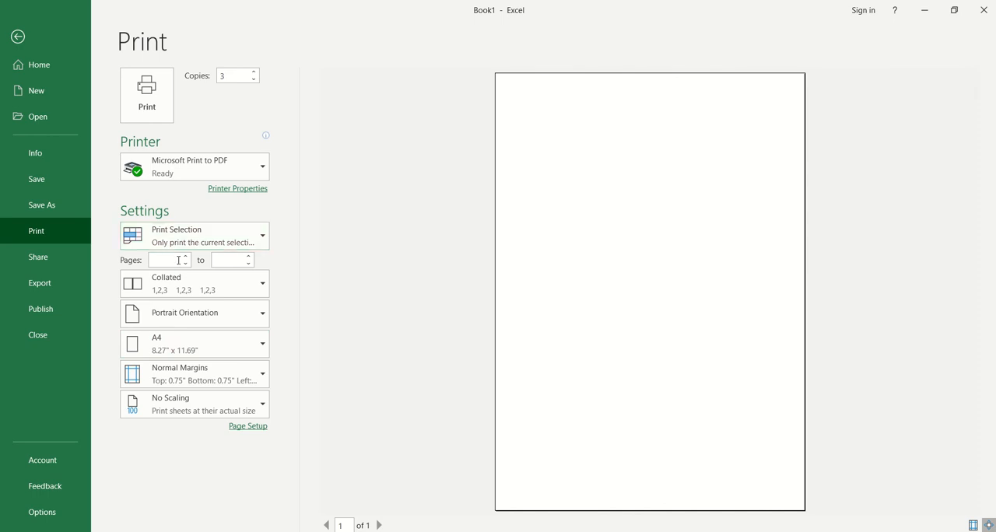
text(1)
click(235, 260)
text(3)
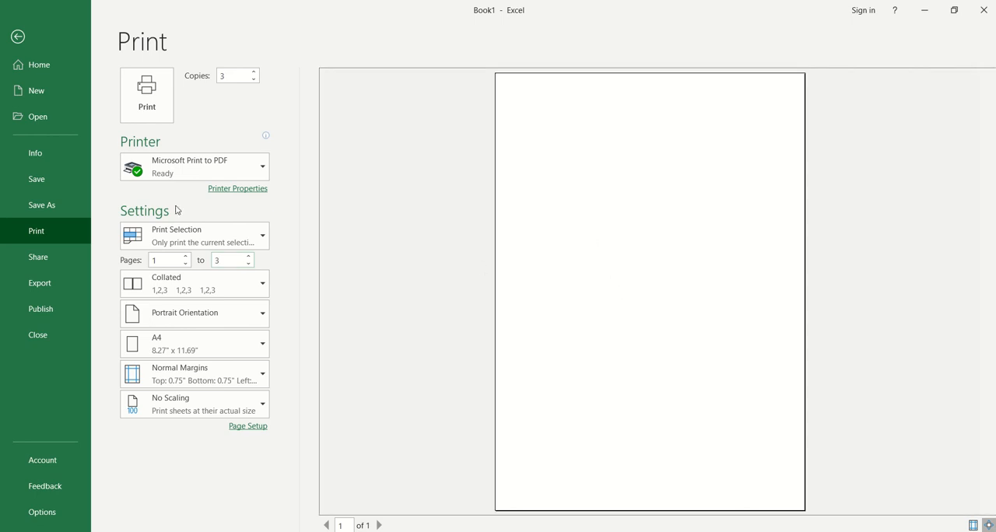
Set the printout to the active sheets in landscape orientation and look through the preview pages.
click(191, 241)
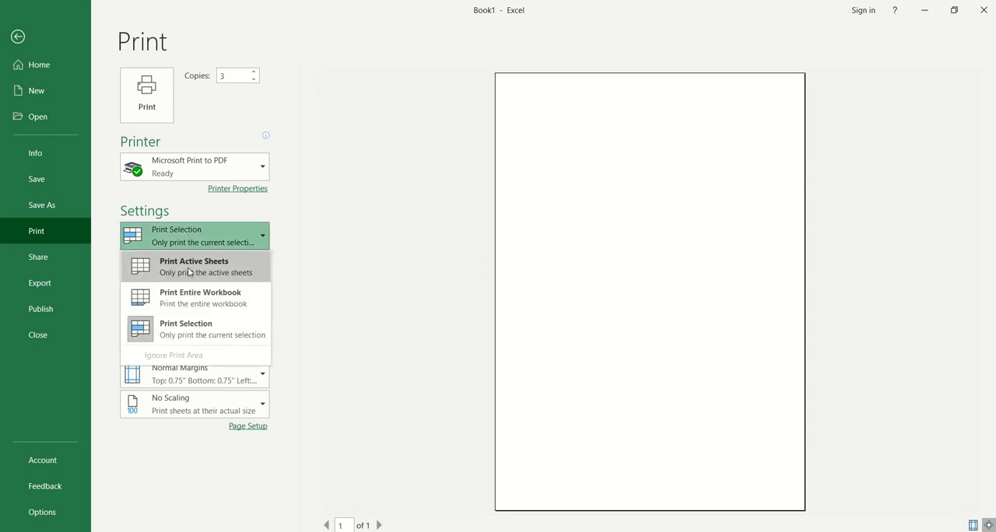
click(189, 271)
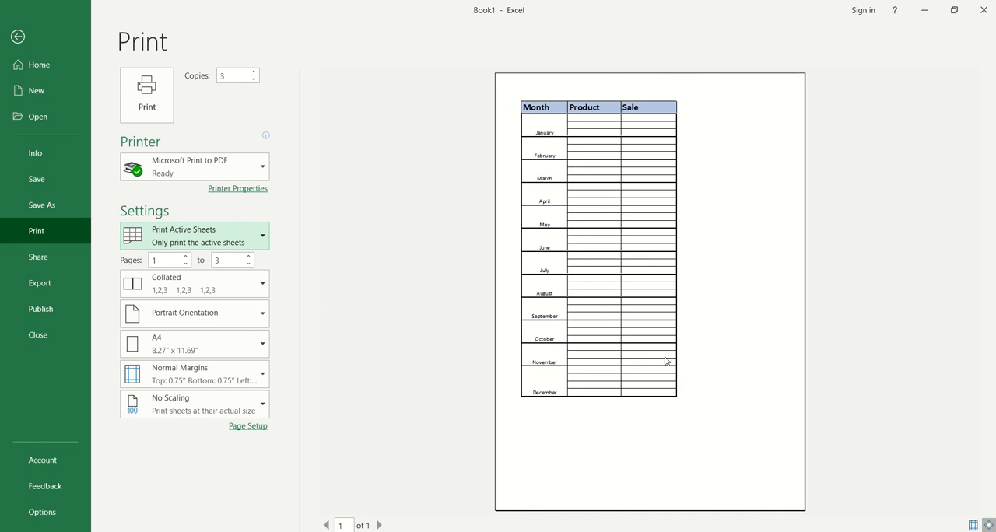
click(243, 317)
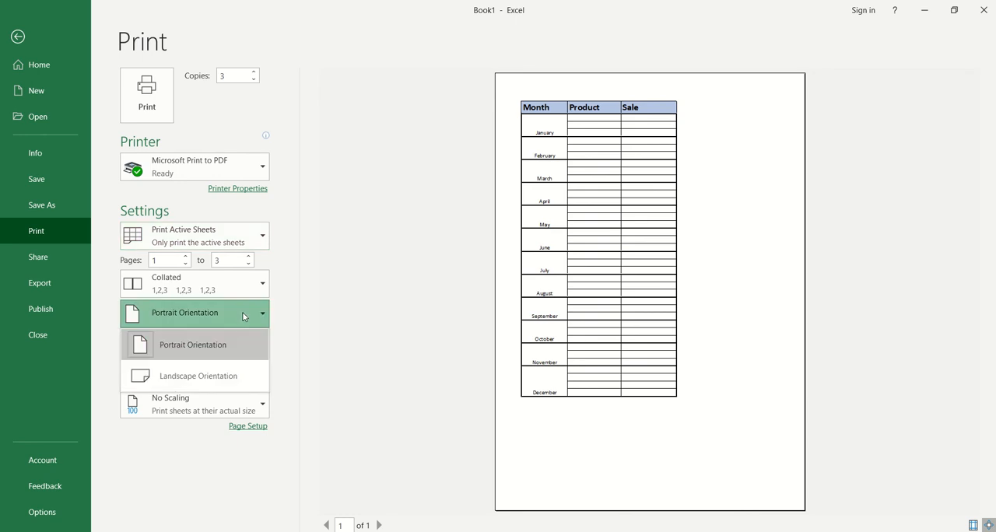
click(209, 375)
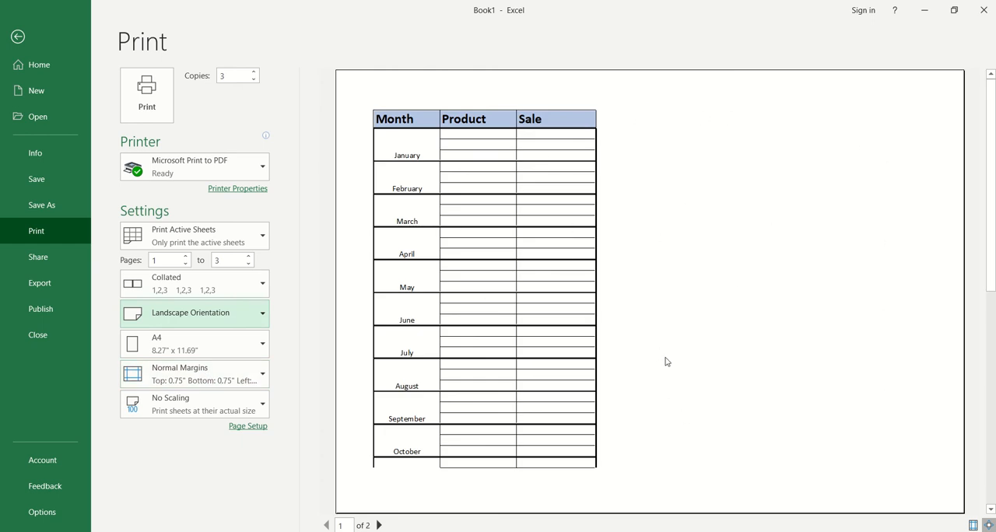
scroll(482, 367, down, 2)
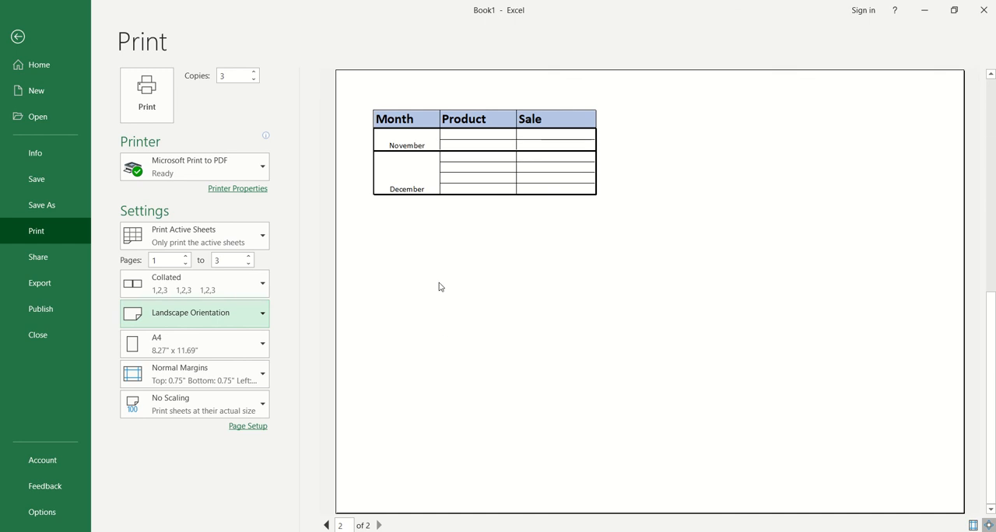
scroll(440, 287, up, 2)
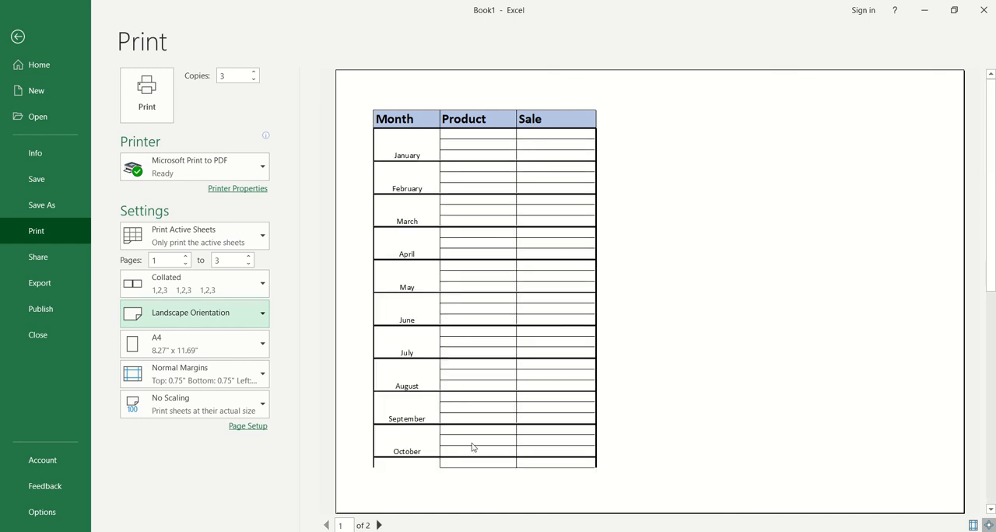
Set the printout to portrait orientation and check the available paper sizes, keeping A4.
click(203, 313)
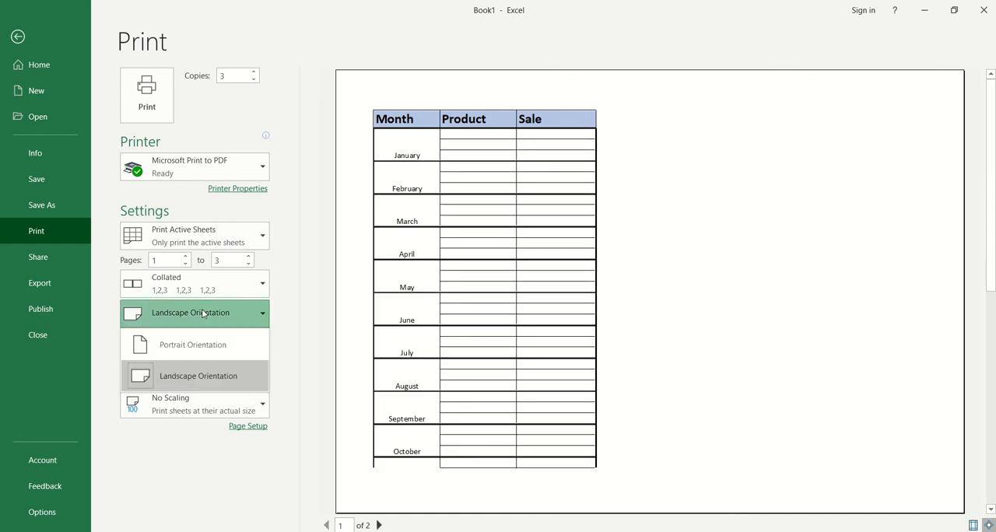
click(187, 347)
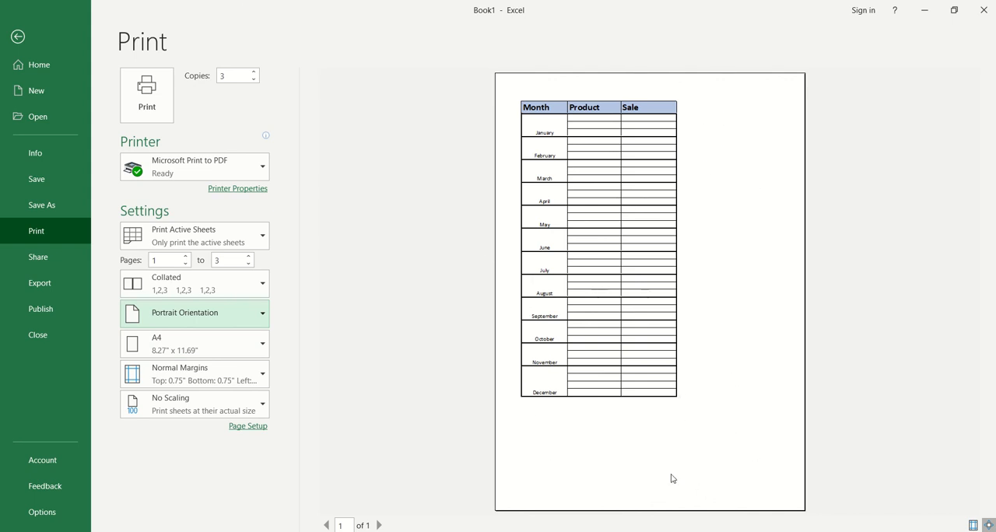
click(178, 344)
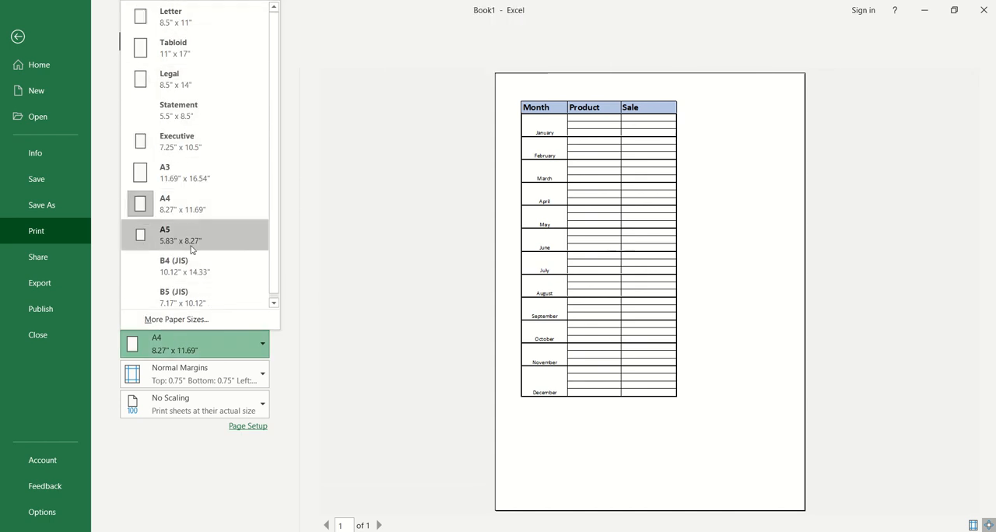
click(352, 364)
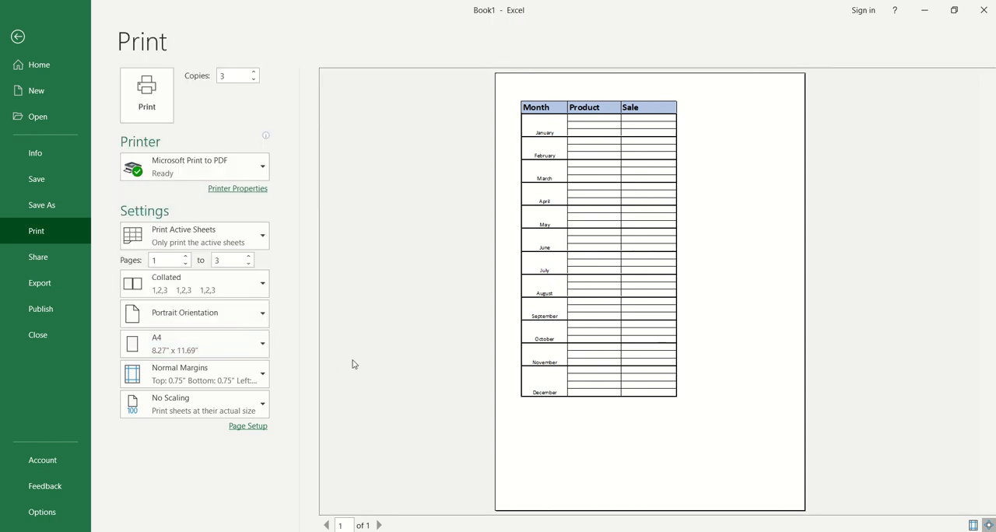
Examine the preset margin choices and the collation options for the printout without changing them.
click(241, 379)
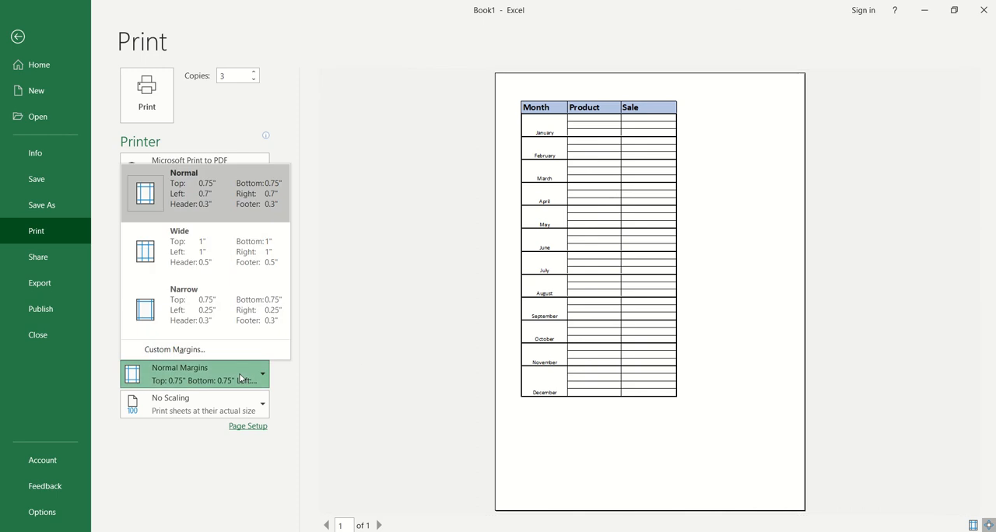
click(407, 376)
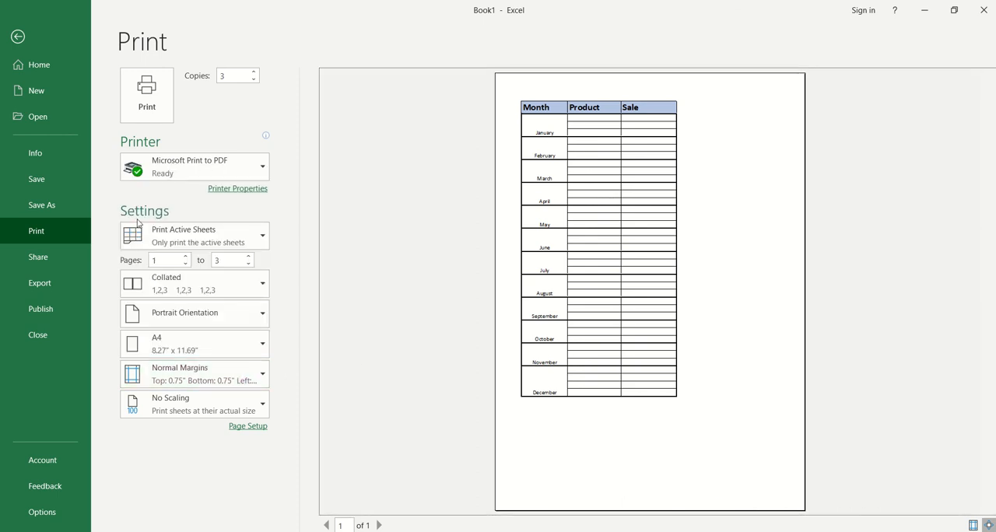
click(175, 377)
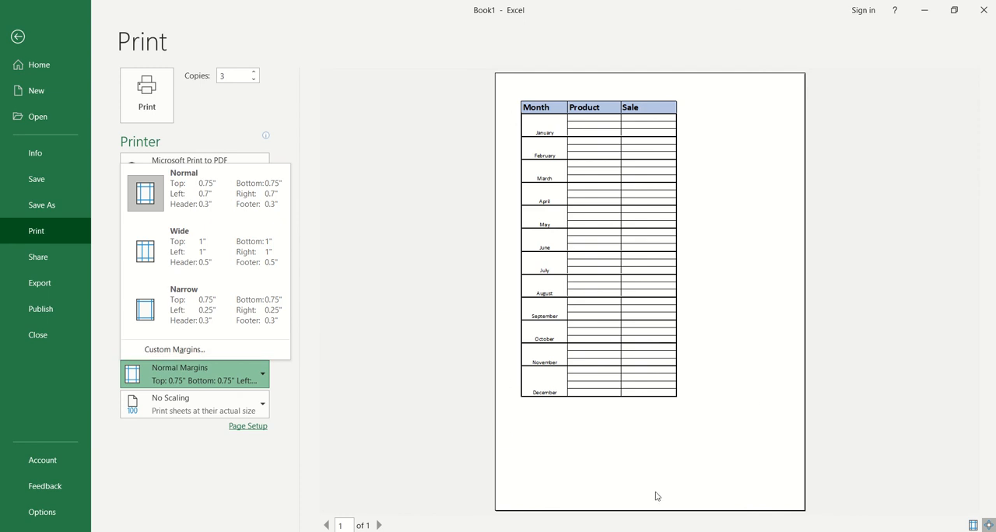
click(396, 250)
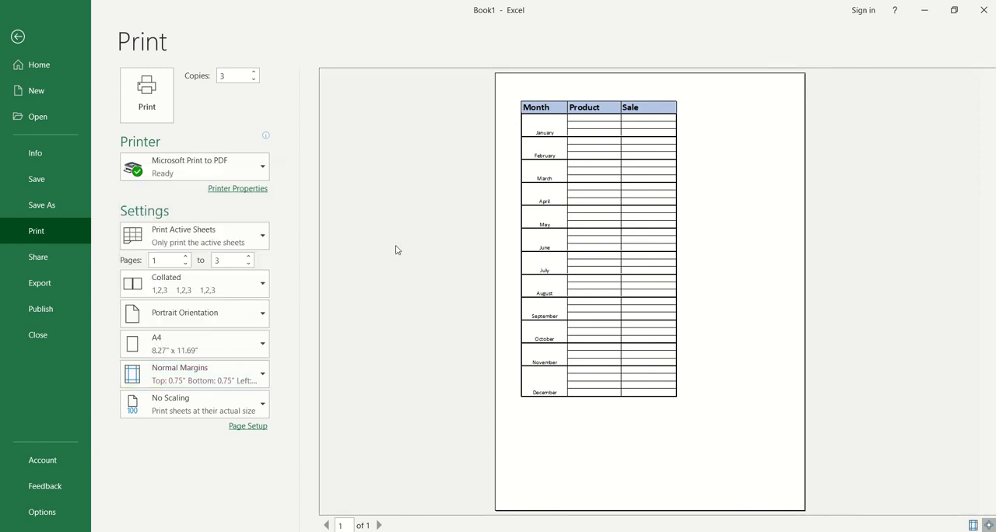
click(226, 283)
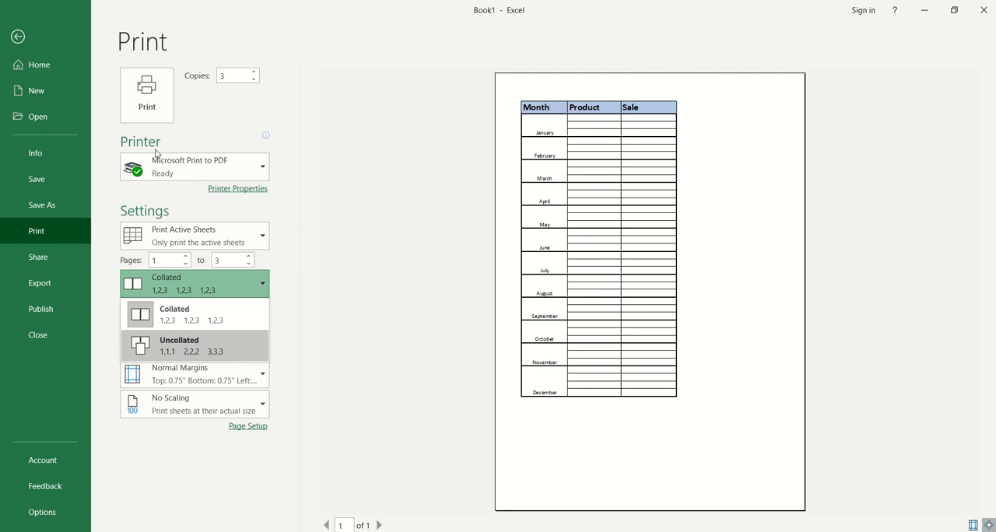
click(239, 429)
Review the sheet, header/footer, margin and page settings in Page Setup, closing it without changes.
click(239, 429)
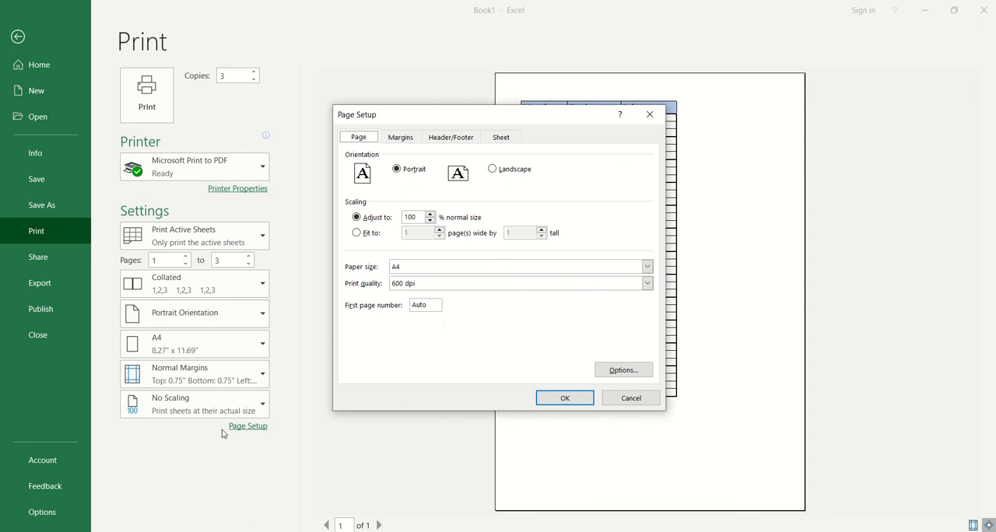
click(505, 140)
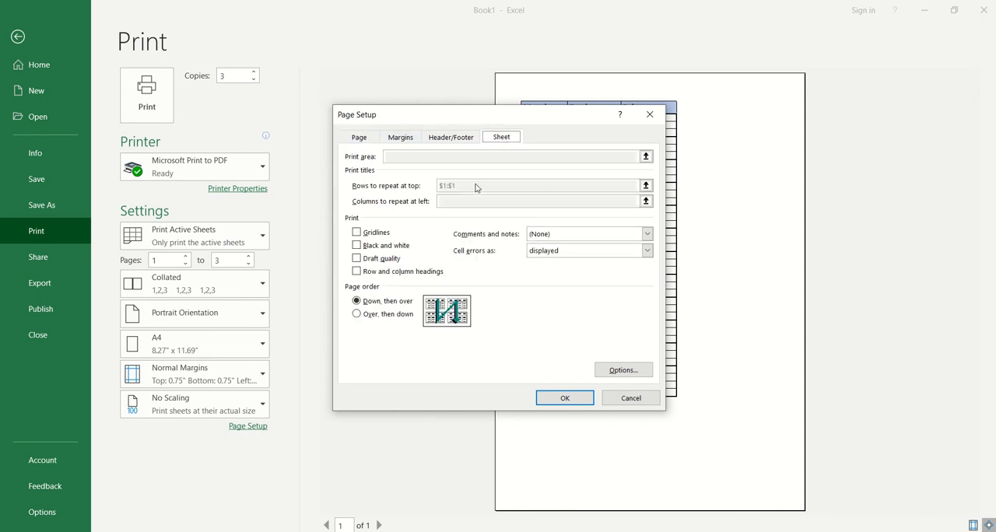
drag(531, 118, 529, 161)
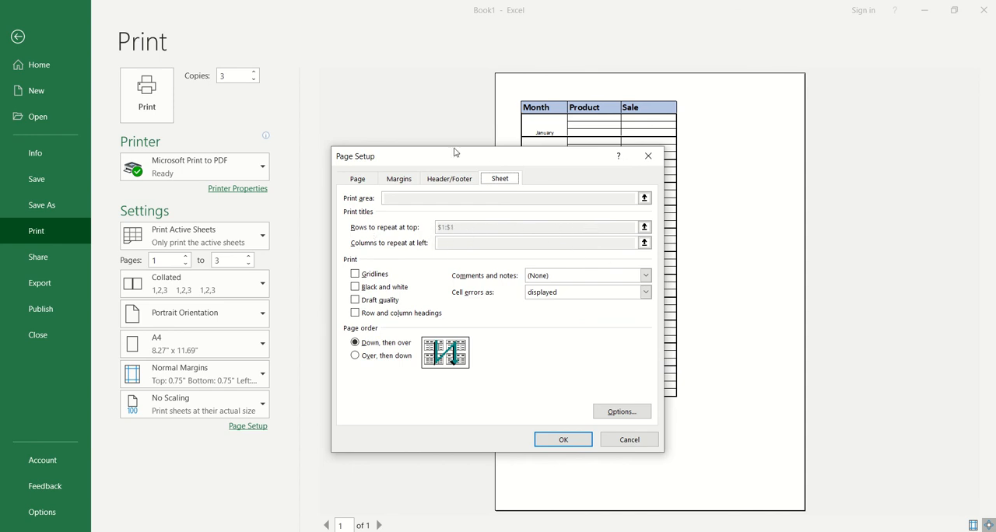
click(460, 181)
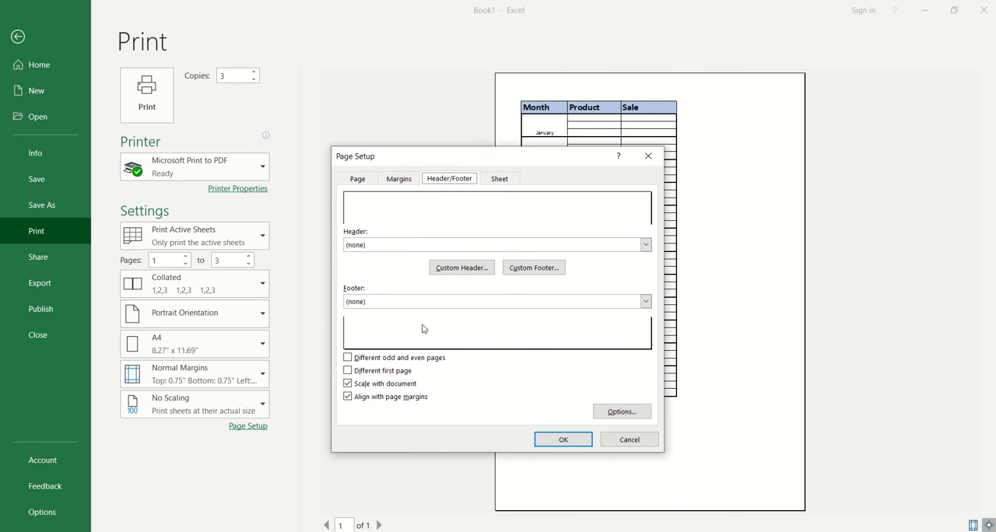
click(401, 181)
click(359, 180)
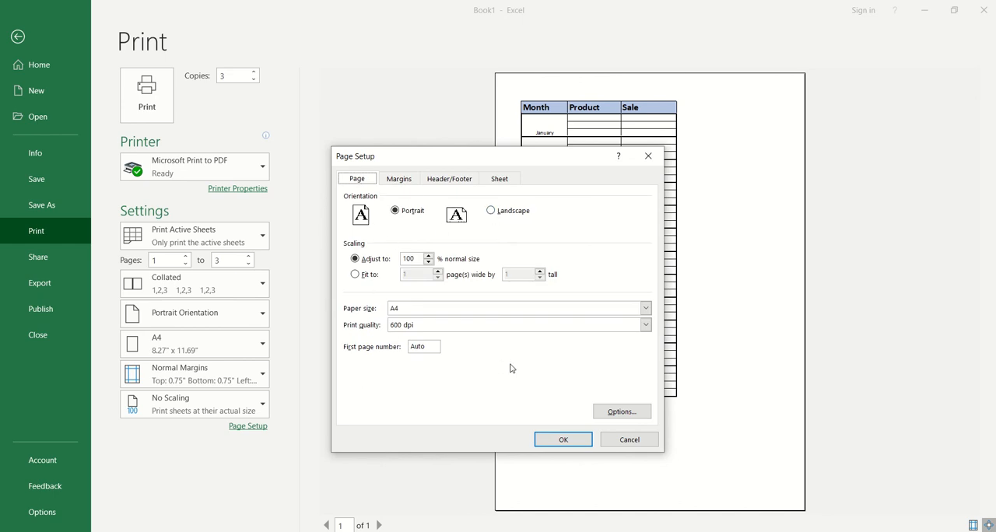
click(649, 156)
click(723, 147)
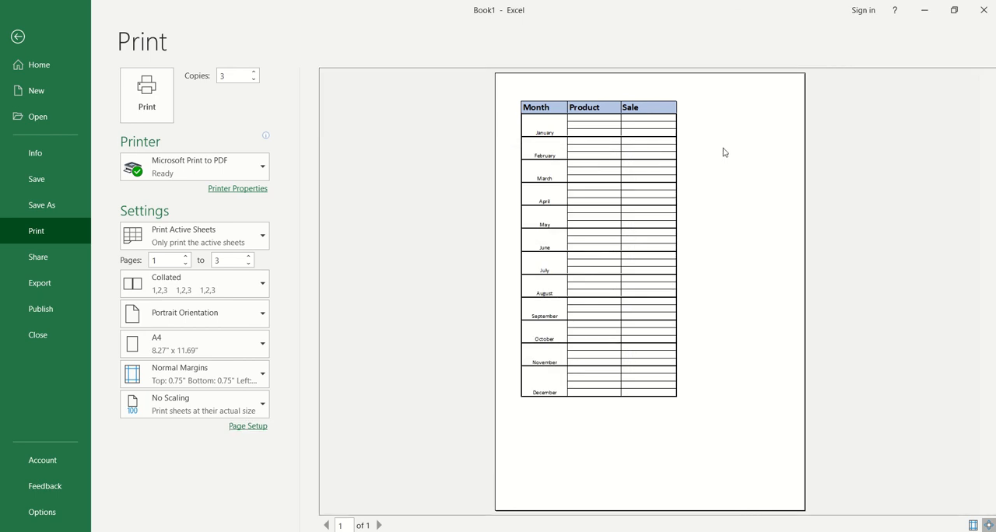